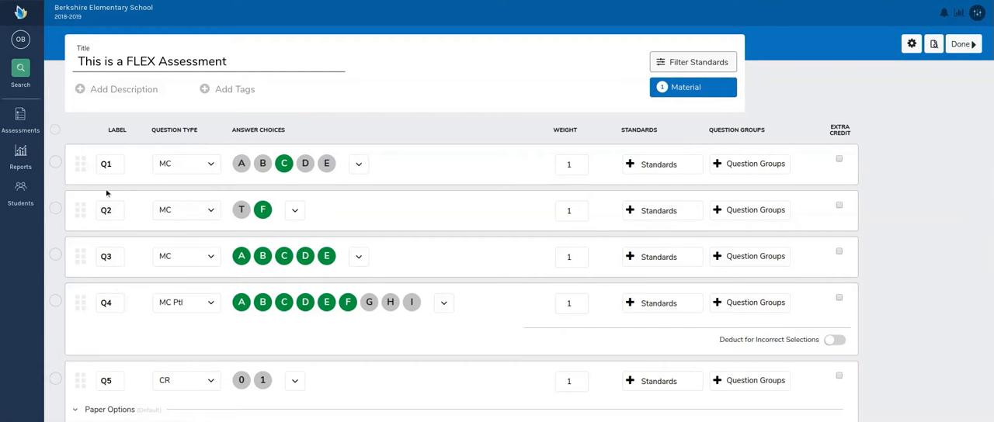
Step: Look through the assessment's questions, checking their question types, answer choices and weights
scroll(113, 194, "down", 4)
scroll(143, 221, "down", 5)
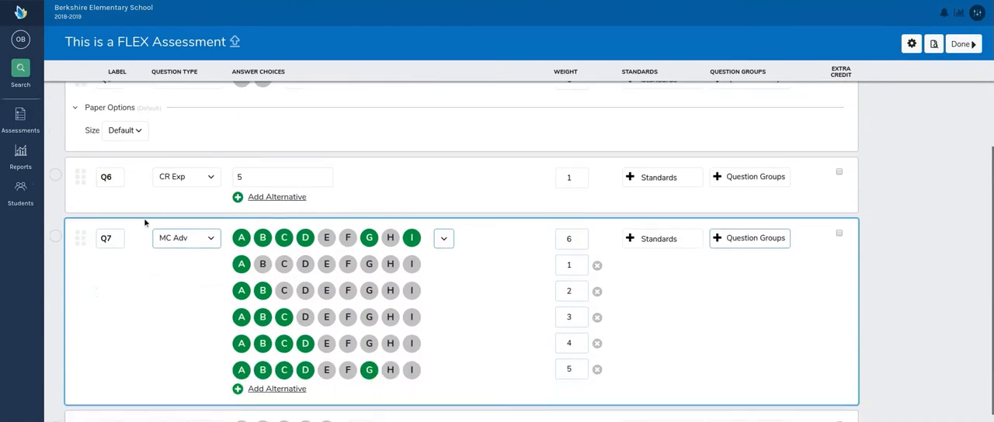
scroll(147, 233, "up", 10)
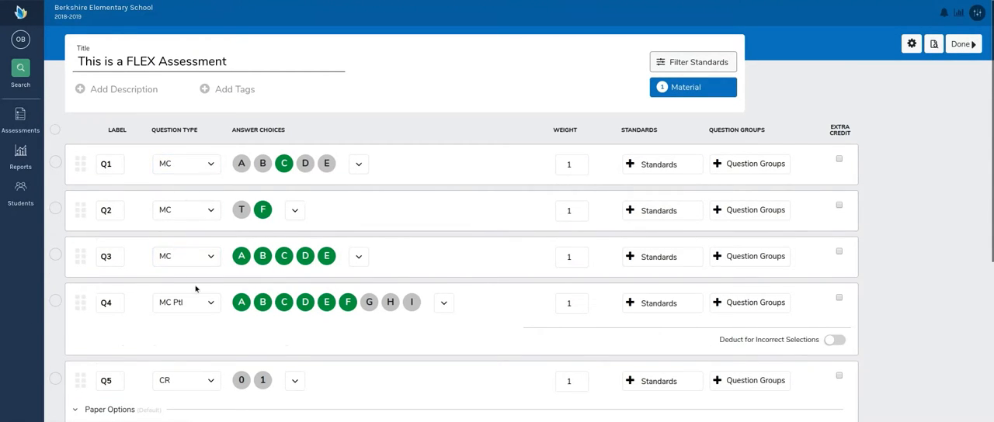
scroll(195, 284, "down", 3)
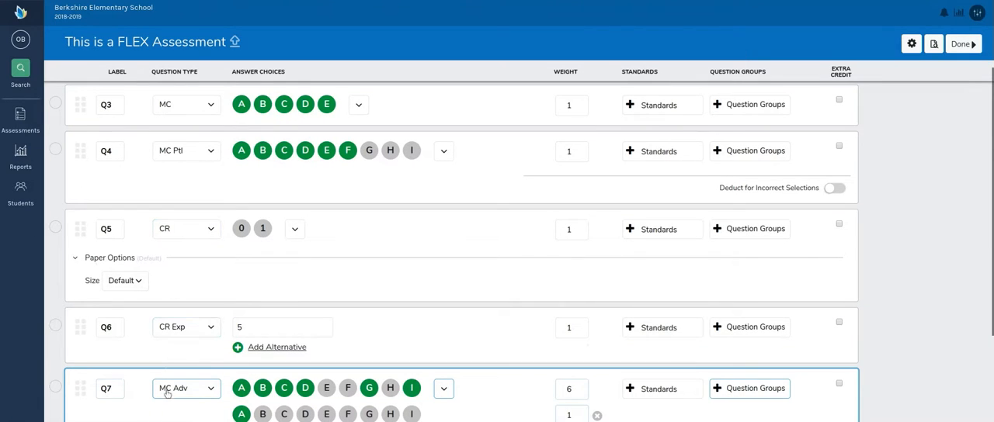
scroll(215, 191, "down", 2)
scroll(211, 289, "down", 3)
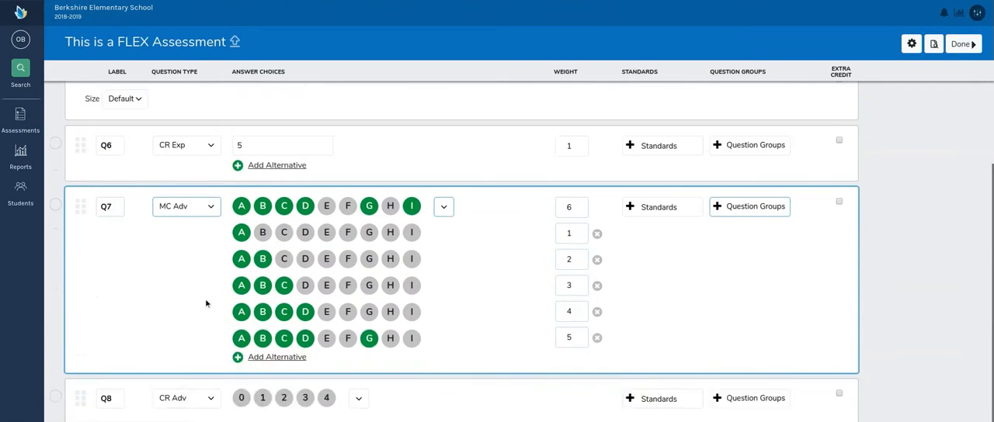
scroll(207, 330, "up", 5)
scroll(208, 330, "up", 5)
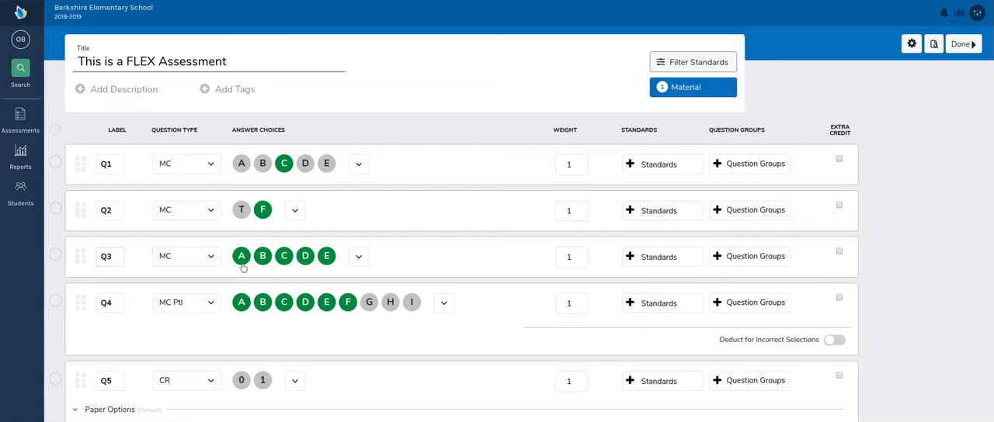
Step: Try building a custom answer choice set A, B, C, D, E, F from Q4's choices editor, and close the editor without saving
scroll(163, 320, "down", 1)
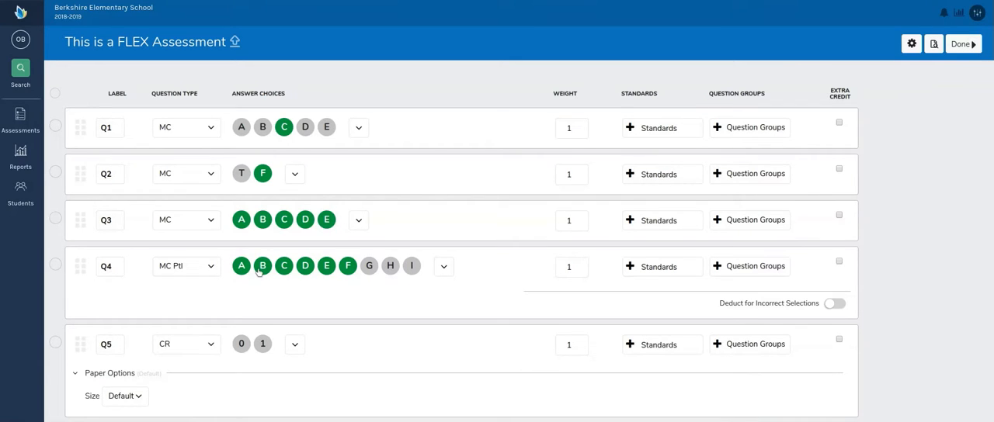
left_click(445, 269)
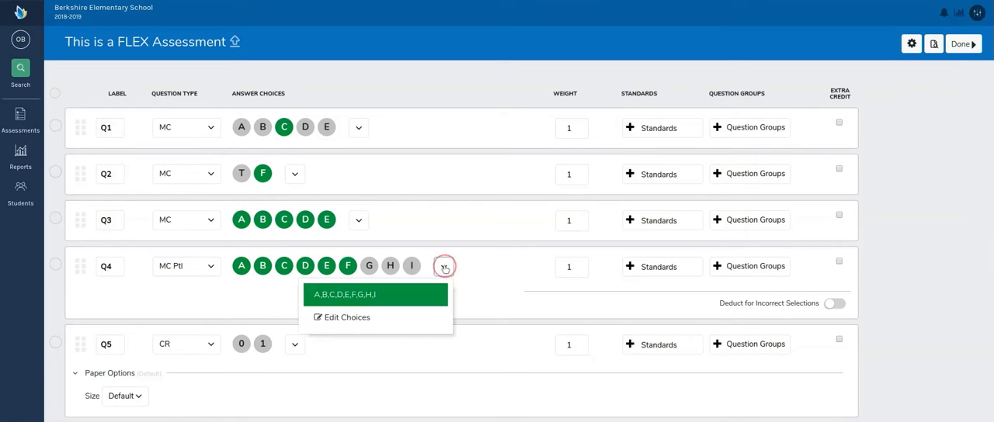
left_click(351, 300)
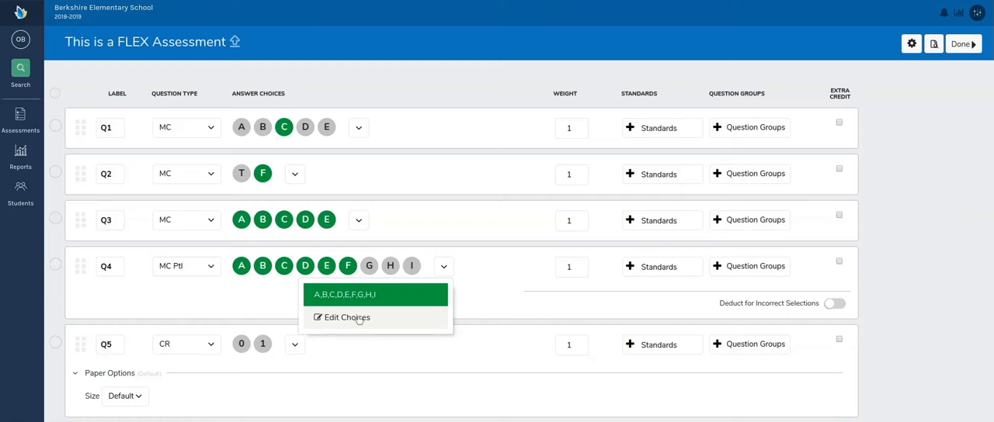
left_click(353, 318)
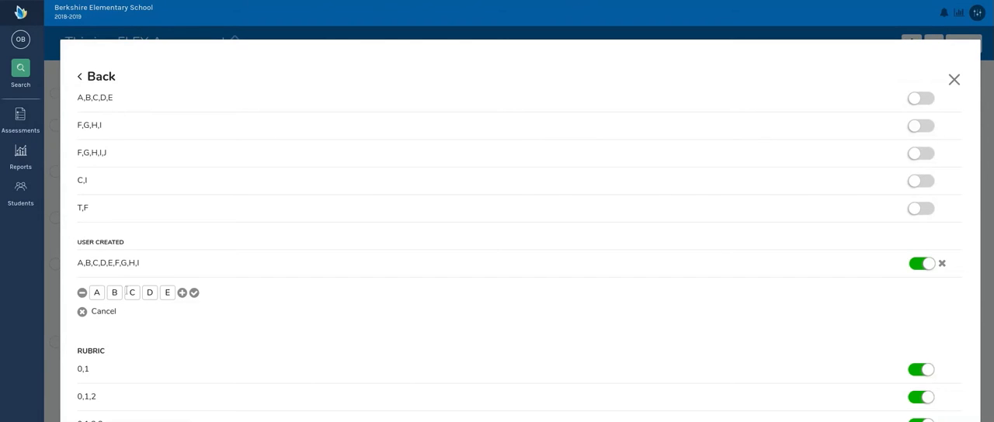
left_click(182, 293)
type("F")
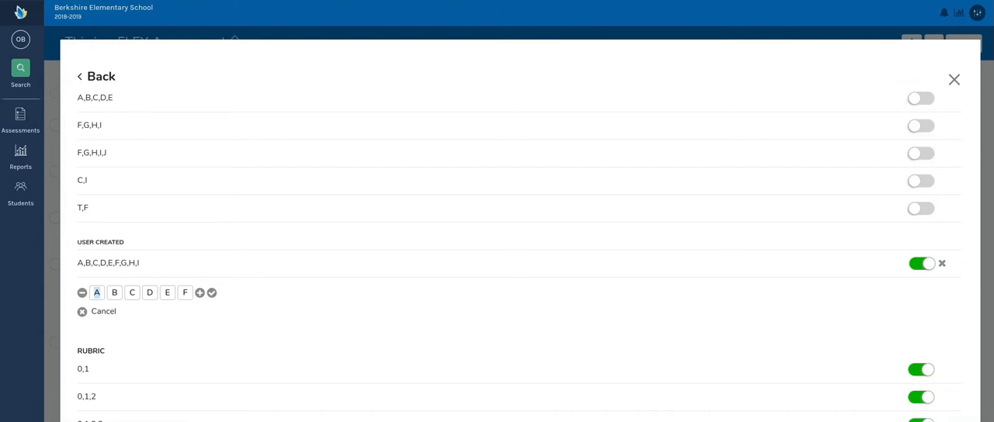
left_click(954, 79)
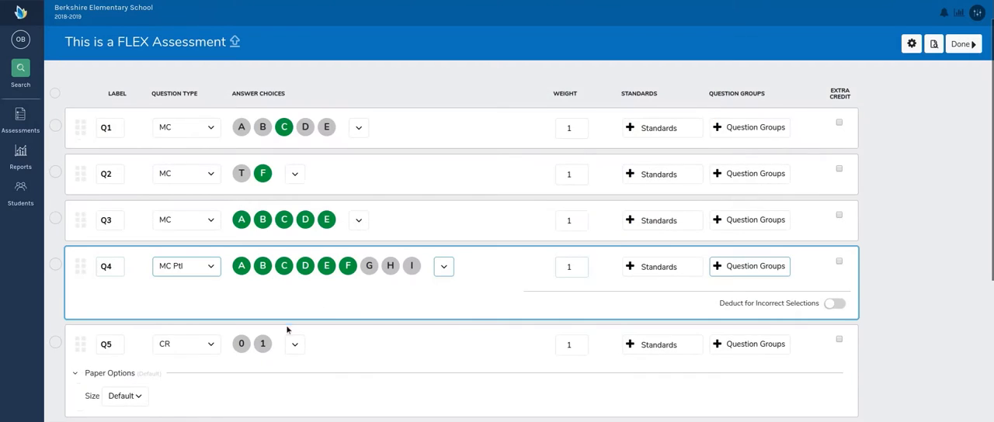
Step: Change Q5's answer choices to the 0,1,2,3,4 rubric and look over the other available rubric sets
scroll(286, 330, "down", 1)
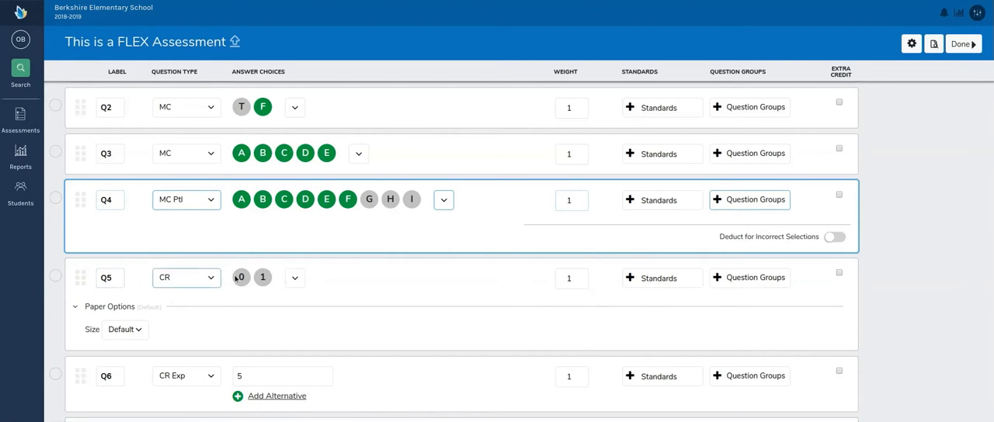
left_click(295, 277)
left_click(315, 375)
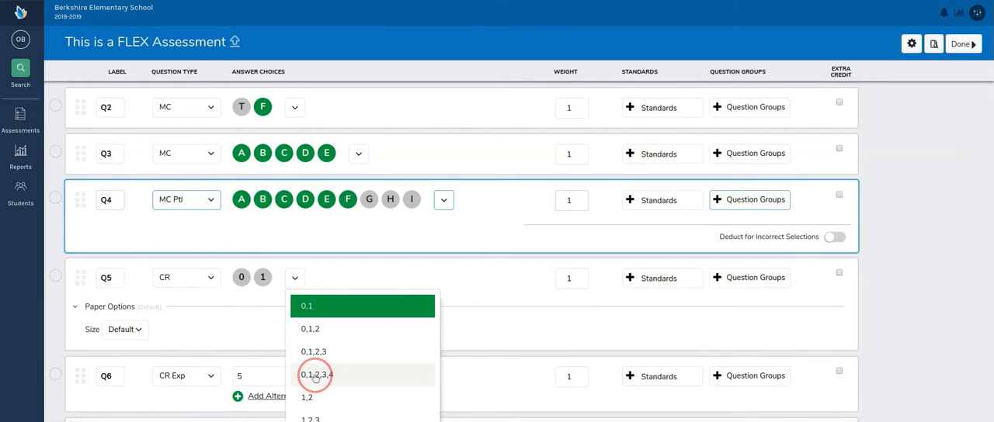
left_click(359, 278)
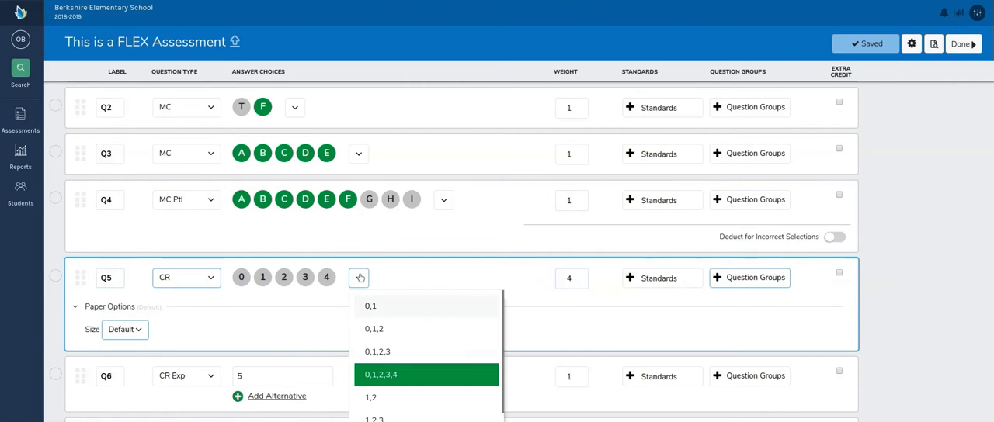
scroll(400, 361, "down", 1)
scroll(400, 365, "down", 1)
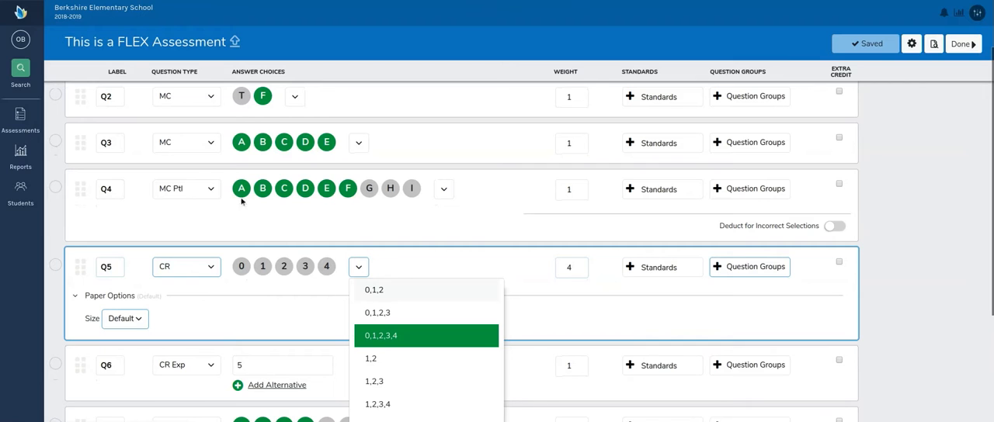
scroll(365, 365, "down", 1)
left_click(306, 320)
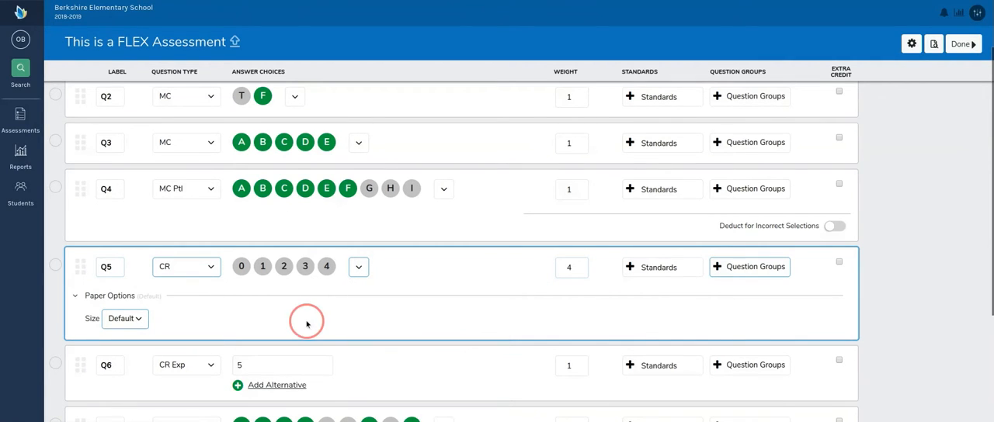
Step: Replace Q6's correct response with the pasted text "There are 5 state bordering the Gulf of Mexico", without a final period
scroll(323, 312, "down", 1)
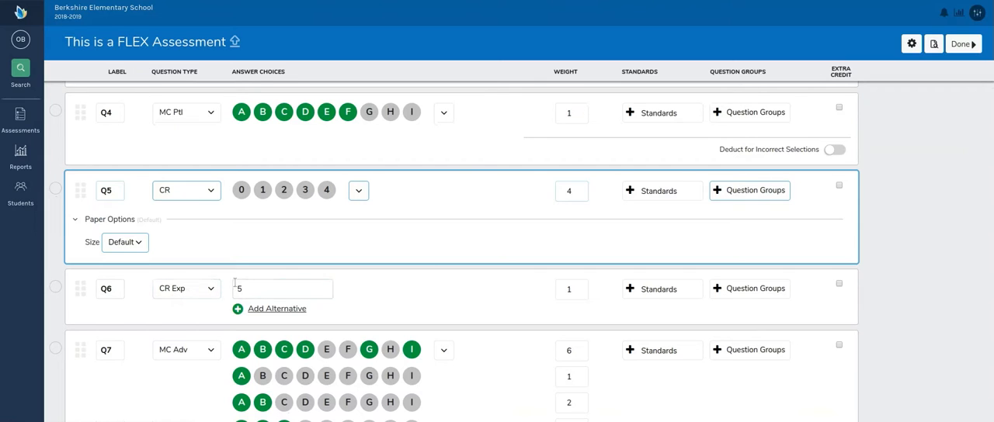
scroll(291, 304, "down", 1)
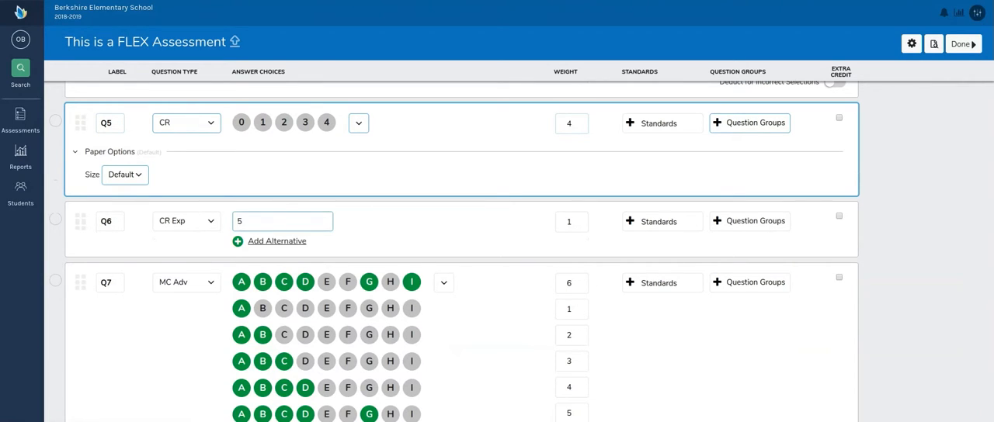
left_click(283, 223)
key("BackSpace")
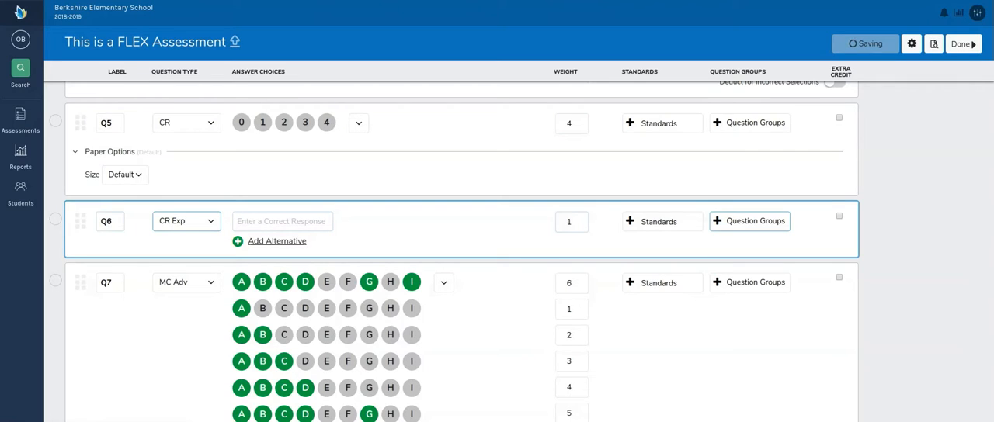
key("ctrl+v")
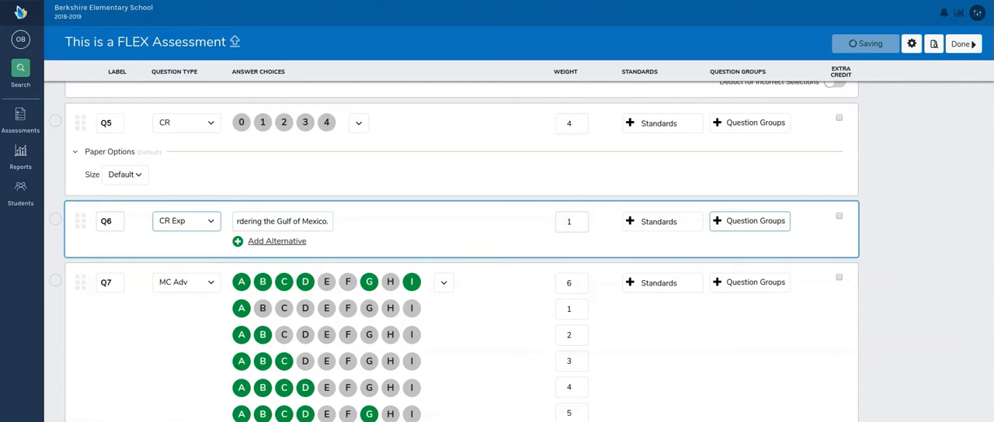
key("Left")
key("Left")
key("Left")
key("Left")
key("Left")
key("Left")
key("Left")
key("Left")
key("Left")
key("Left")
key("Left")
key("Left")
key("Left")
key("Left")
key("Left")
key("Left")
key("Left")
key("Left")
key("Left")
key("Left")
key("Left")
key("Left")
key("Left")
key("Left")
key("Left")
key("Left")
key("Left")
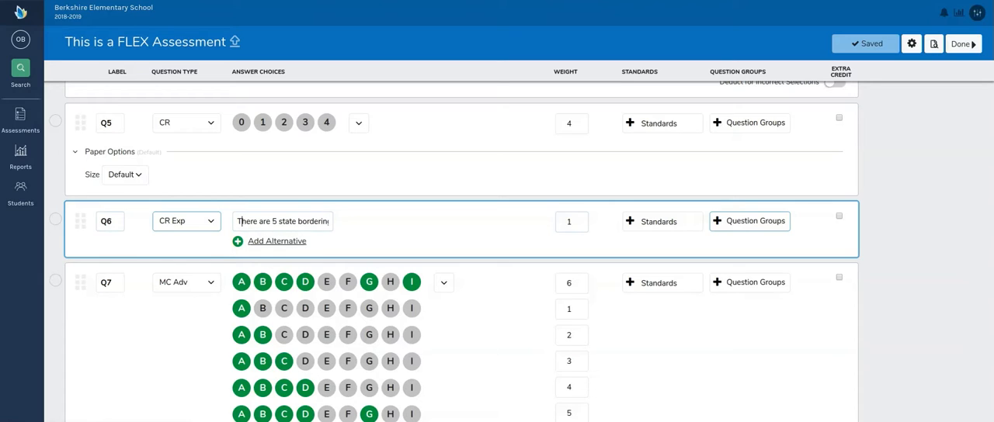
key("Right")
key("Right")
key("Right")
key("Right")
key("Right")
key("Right")
key("Right")
key("Right")
key("Right")
key("Right")
key("Right")
key("Right")
key("Right")
key("Right")
key("Right")
key("Right")
key("Right")
key("Right")
key("Right")
key("Right")
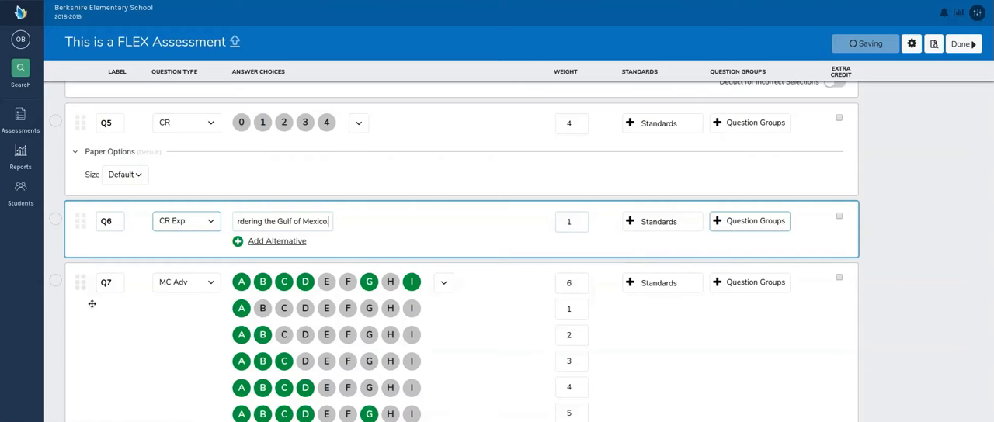
Step: Set the weight of Q7's main correct answer combination to 2
scroll(85, 301, "down", 1)
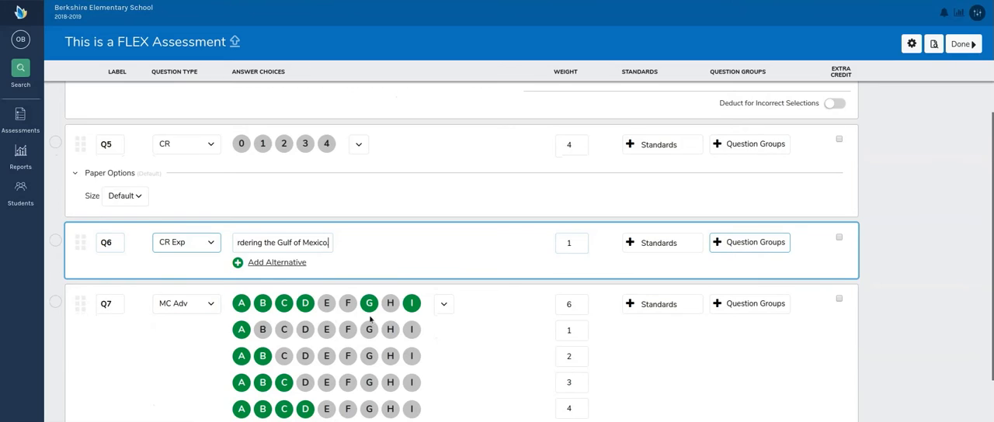
scroll(523, 275, "down", 1)
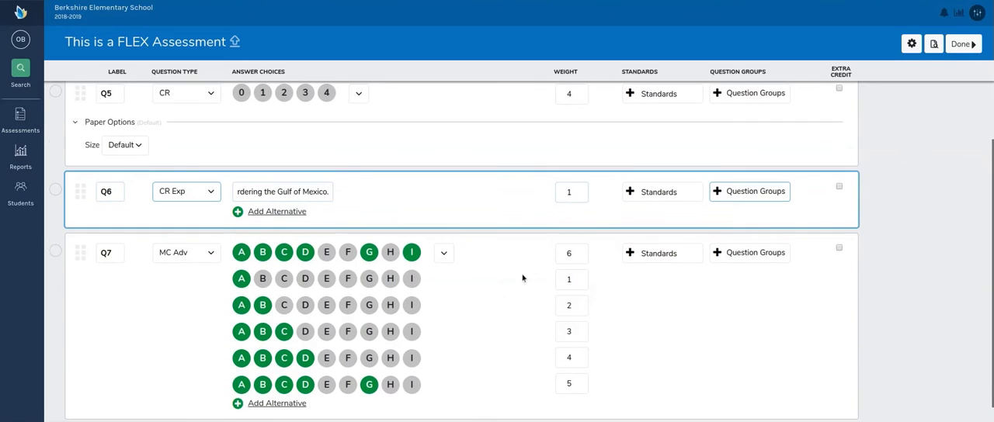
left_click(574, 255)
left_click(573, 257)
key("BackSpace")
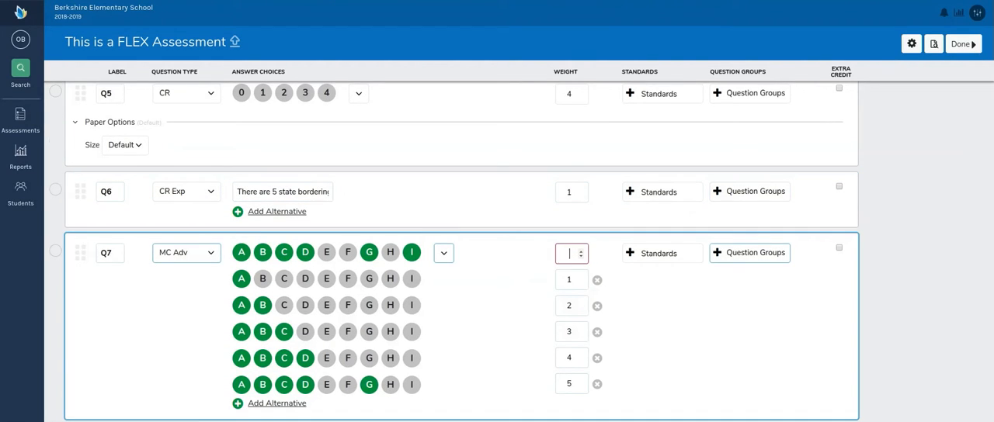
type("2")
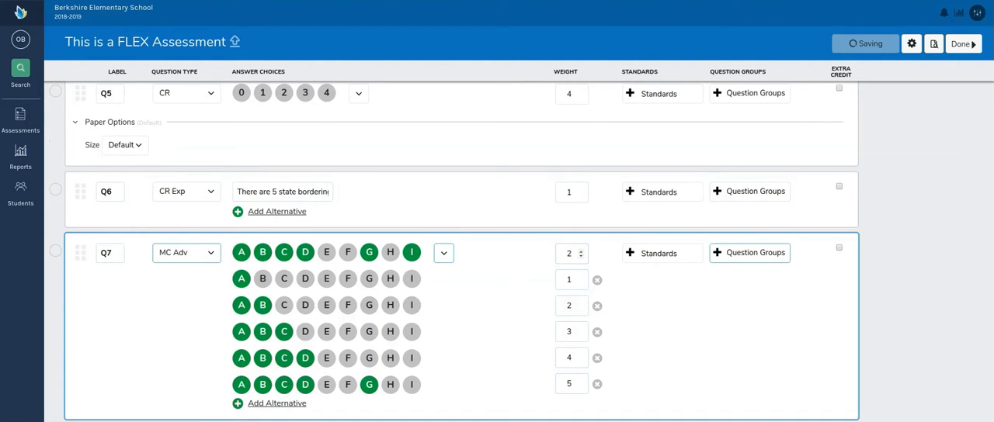
Step: Remove all five alternative answer combinations from Q7
left_click(598, 281)
left_click(598, 280)
left_click(597, 280)
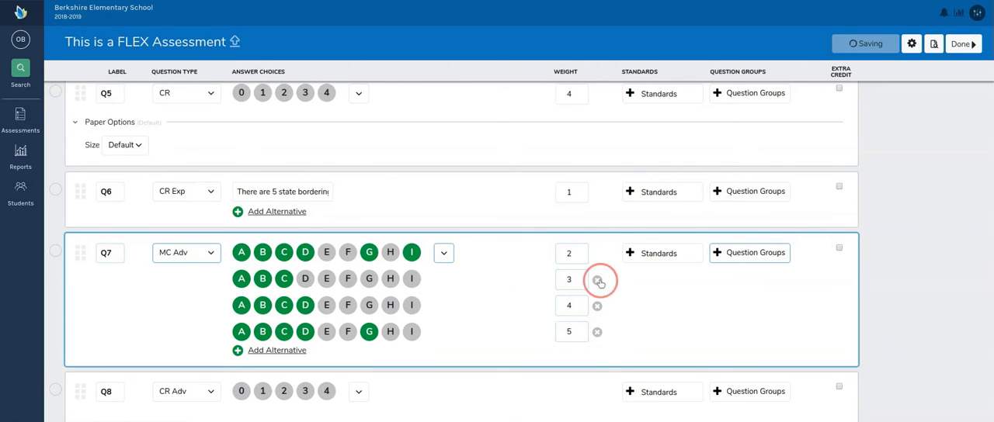
left_click(598, 280)
left_click(597, 280)
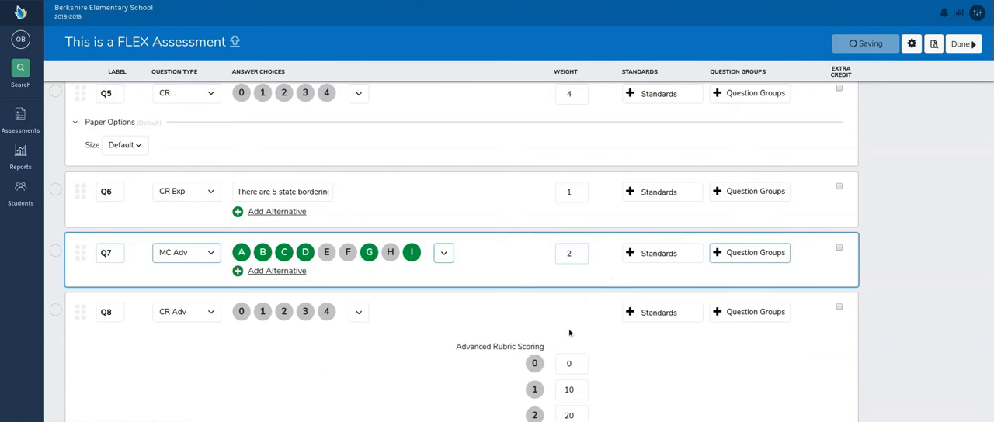
Step: Change Q8's answer choices to the 0,1 rubric
scroll(319, 369, "down", 1)
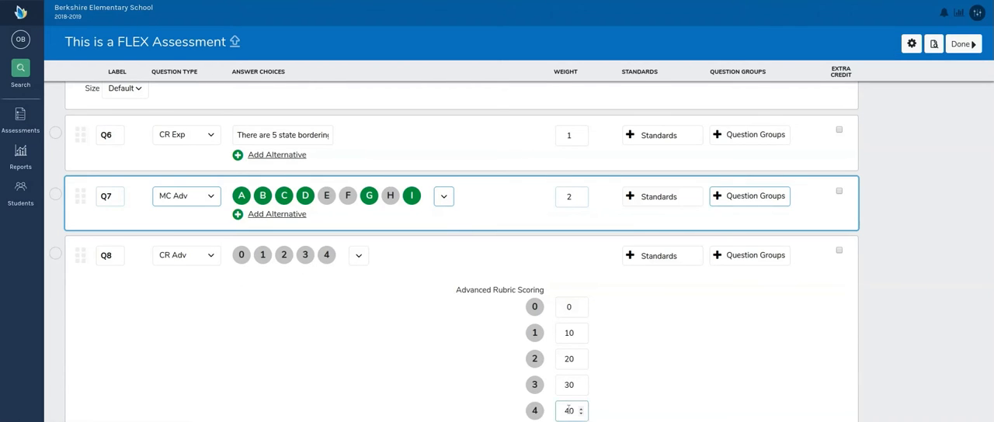
left_click(574, 385)
left_click(358, 255)
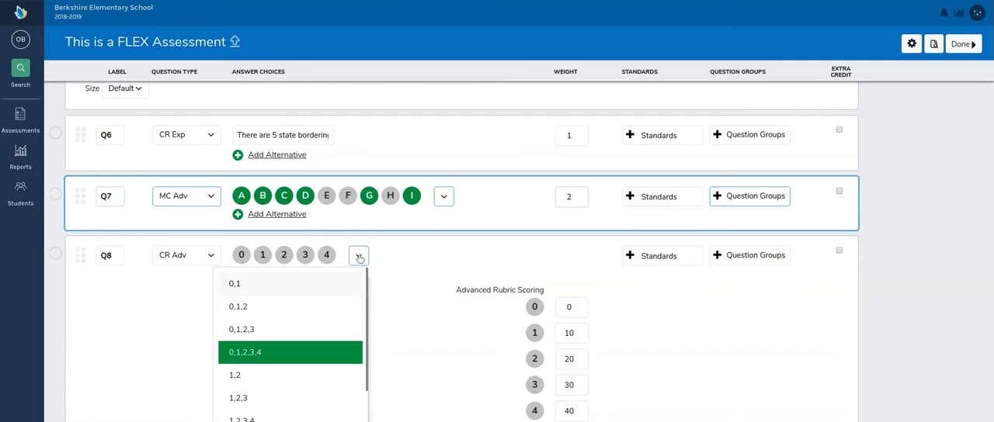
left_click(327, 286)
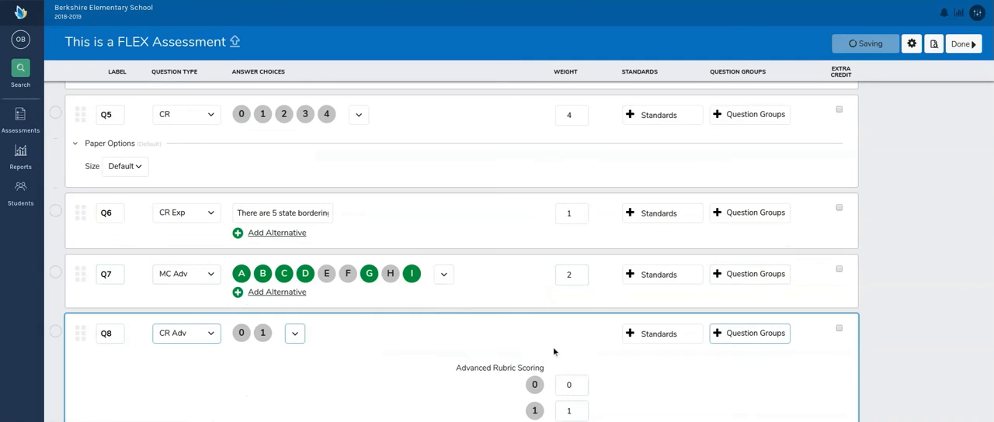
Step: Set Q8's advanced rubric scoring to 40 points for score 1 and 25 points for score 0
left_click(571, 411)
type("40")
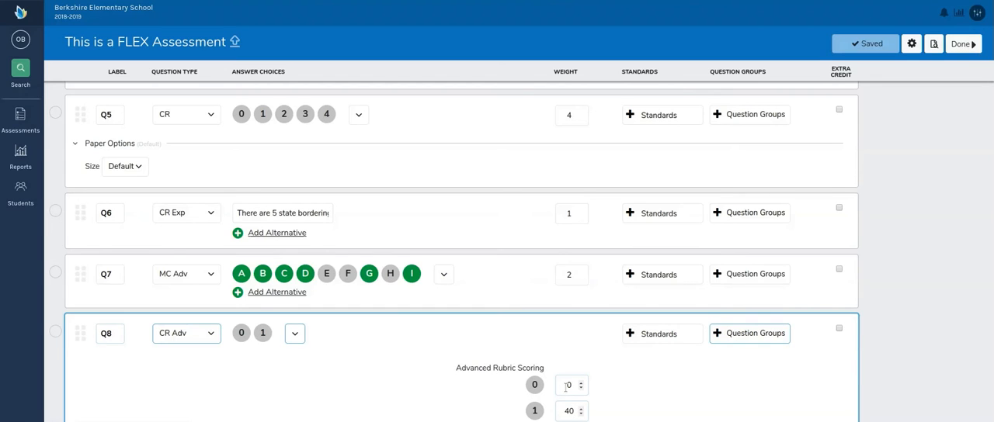
left_click(571, 385)
key("BackSpace")
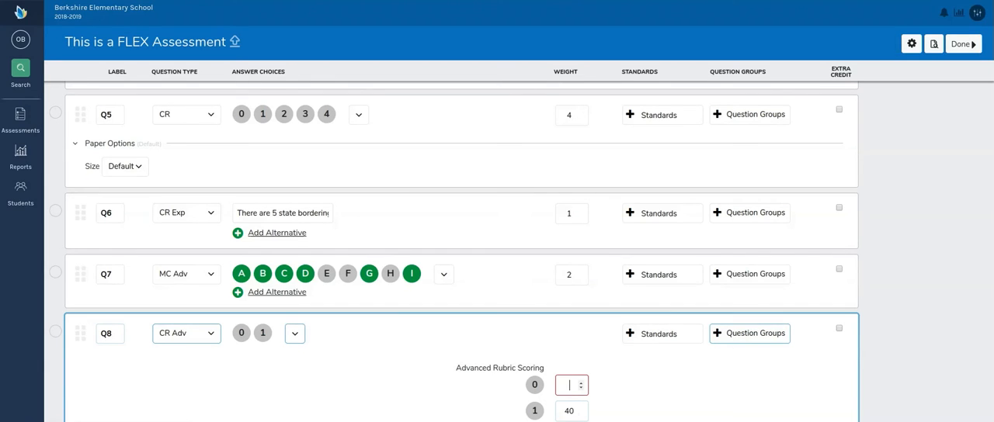
type("20")
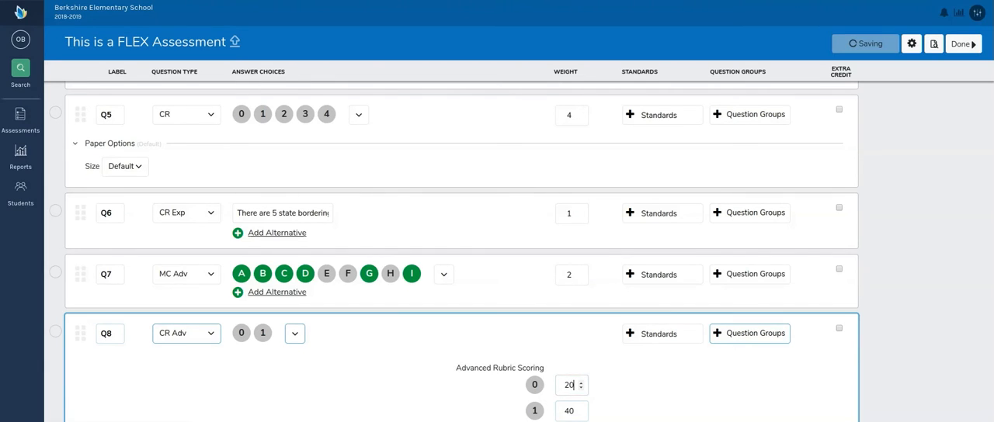
key("BackSpace")
type("5")
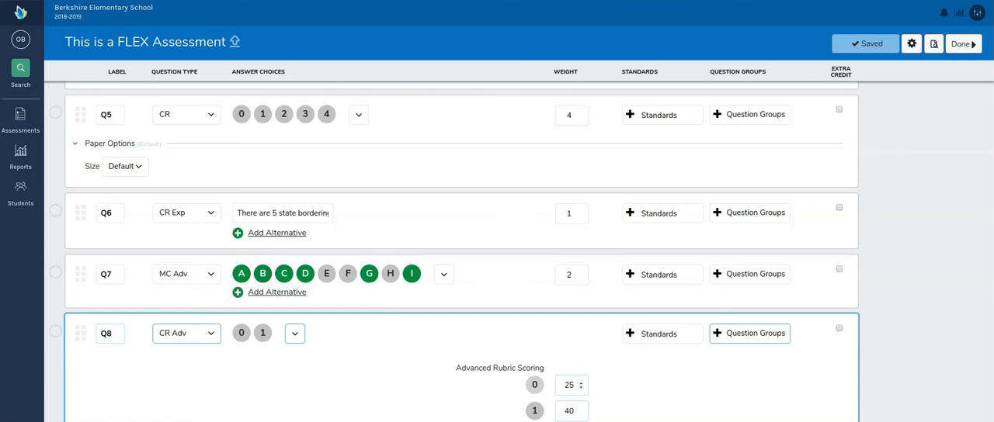
scroll(468, 244, "up", 5)
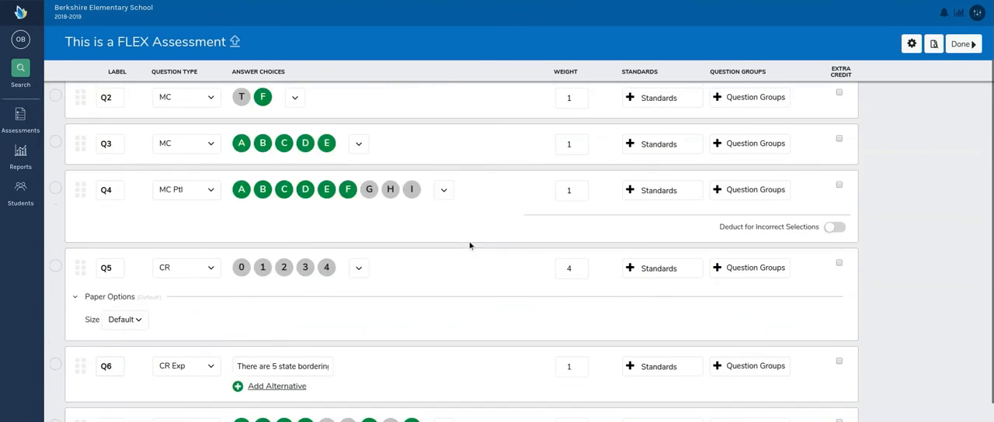